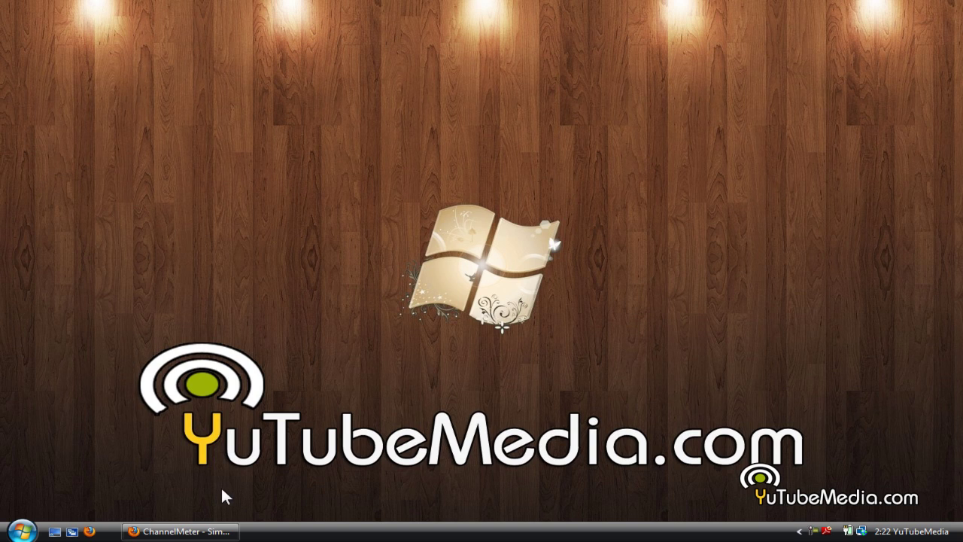
# Step: Restore the Firefox window showing the ChannelMeter home page from the taskbar
pyautogui.click(185, 533)
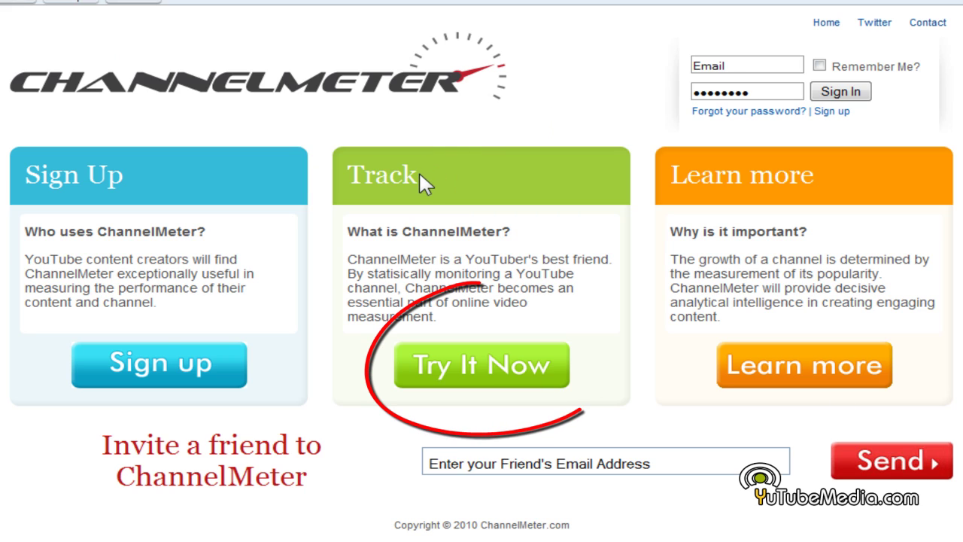
# Step: Use Try It Now to look up the channel 'fred' and view its subscriber dashboard
pyautogui.click(465, 370)
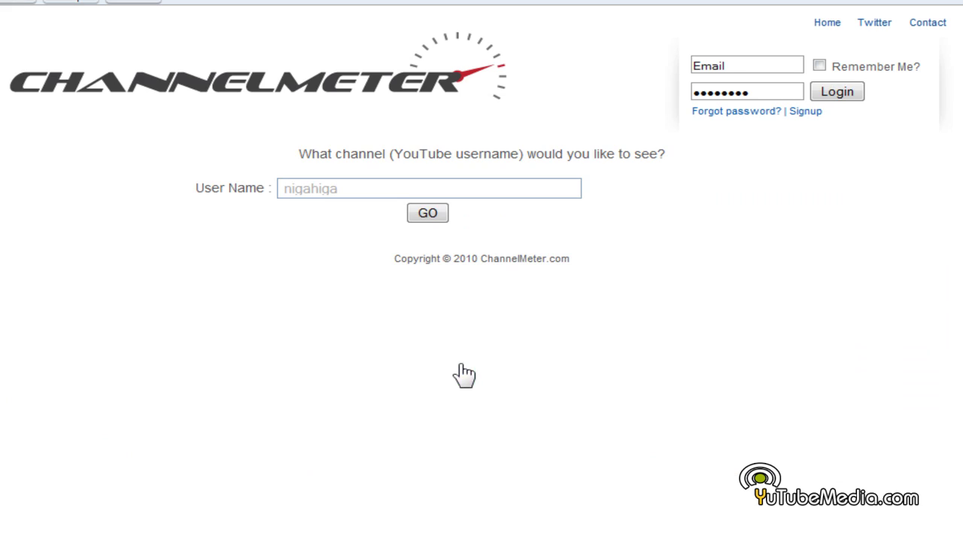
pyautogui.click(357, 190)
pyautogui.write('fred')
pyautogui.press('Return')
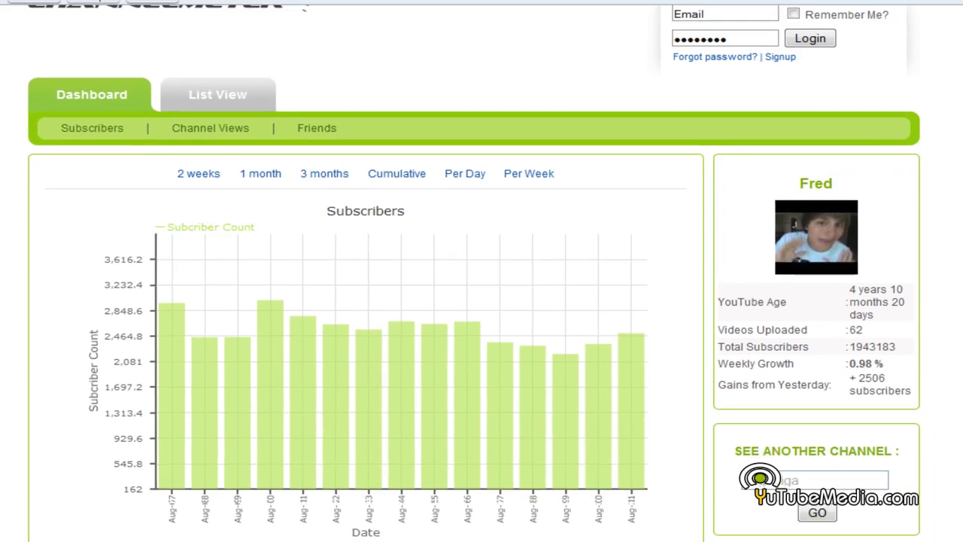
pyautogui.scroll(-1, 329, 361)
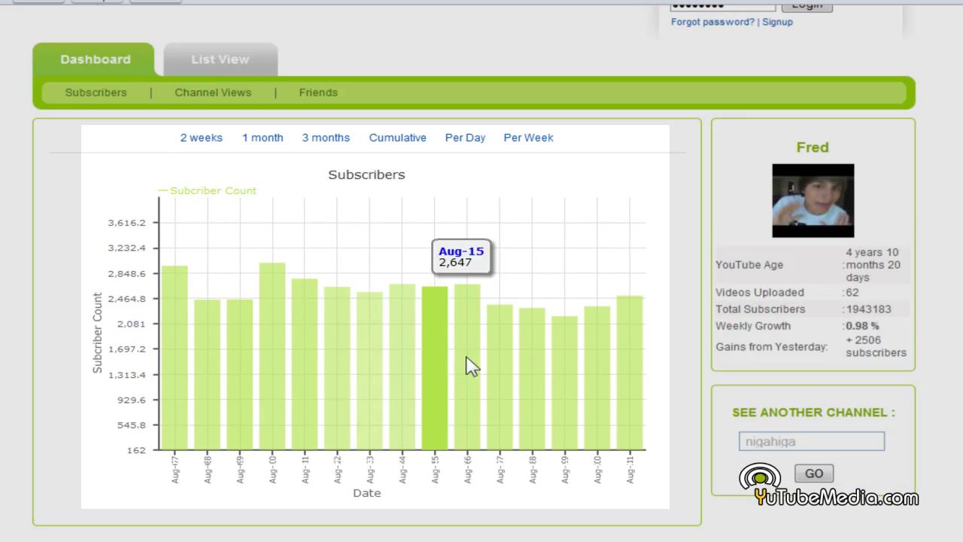
pyautogui.moveTo(641, 376)
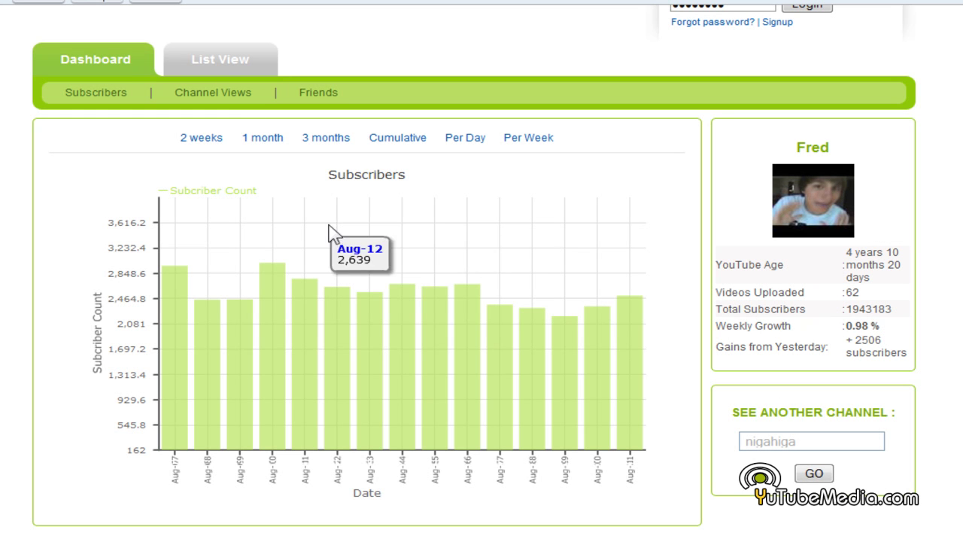
pyautogui.scroll(2, 632, 317)
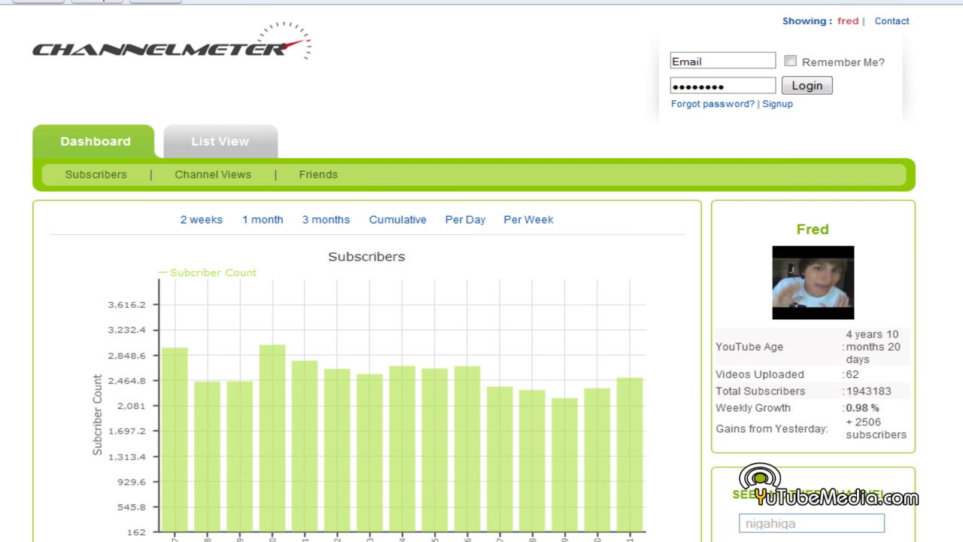
# Step: From the home page, sign in using the browser's saved e-mail and password
pyautogui.click(180, 65)
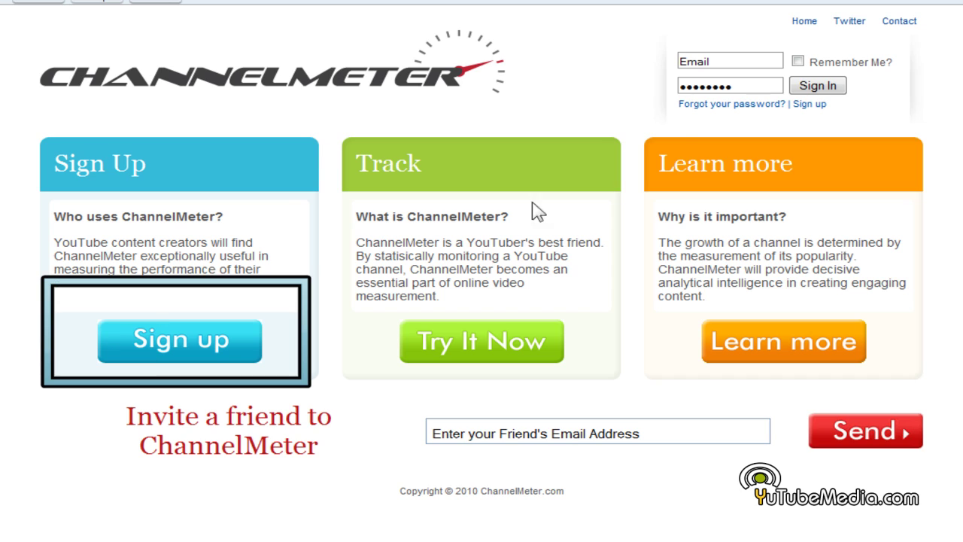
pyautogui.click(728, 64)
pyautogui.write('y')
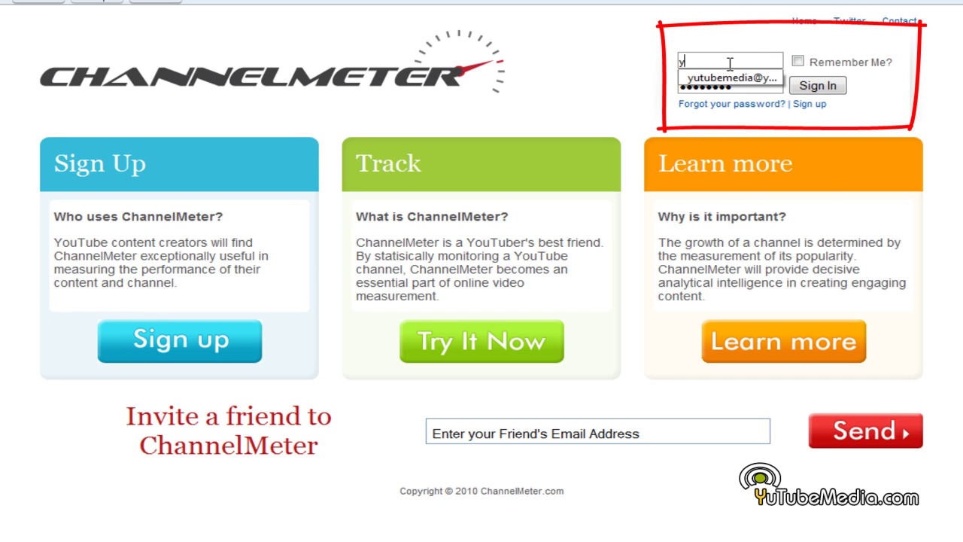
pyautogui.press('Down')
pyautogui.press('Return')
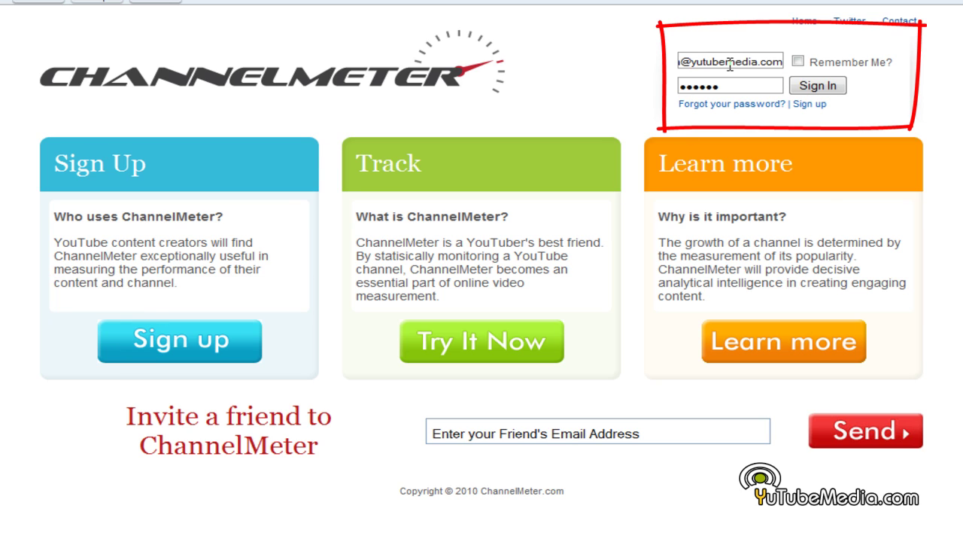
pyautogui.click(836, 90)
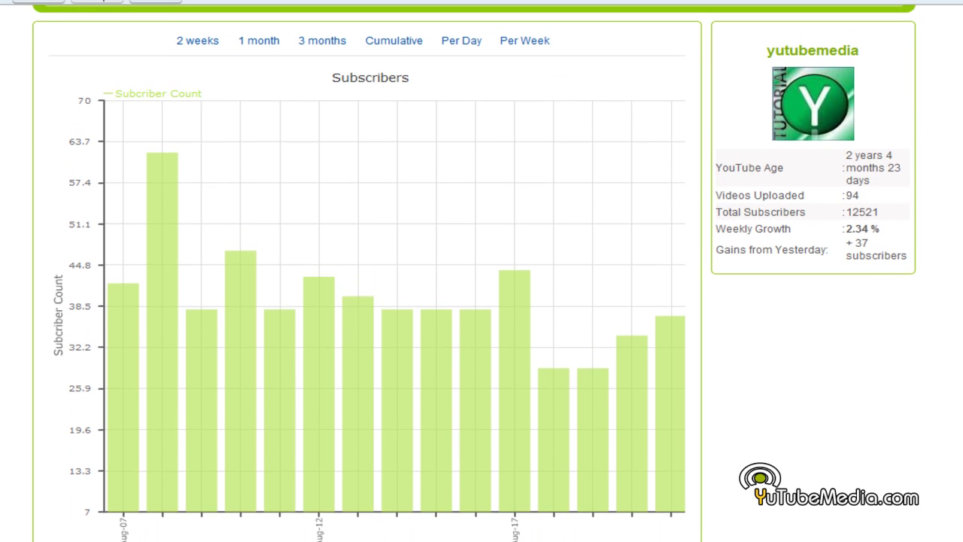
# Step: Inspect the subscriber chart's daily counts over roughly a month
pyautogui.moveTo(167, 168)
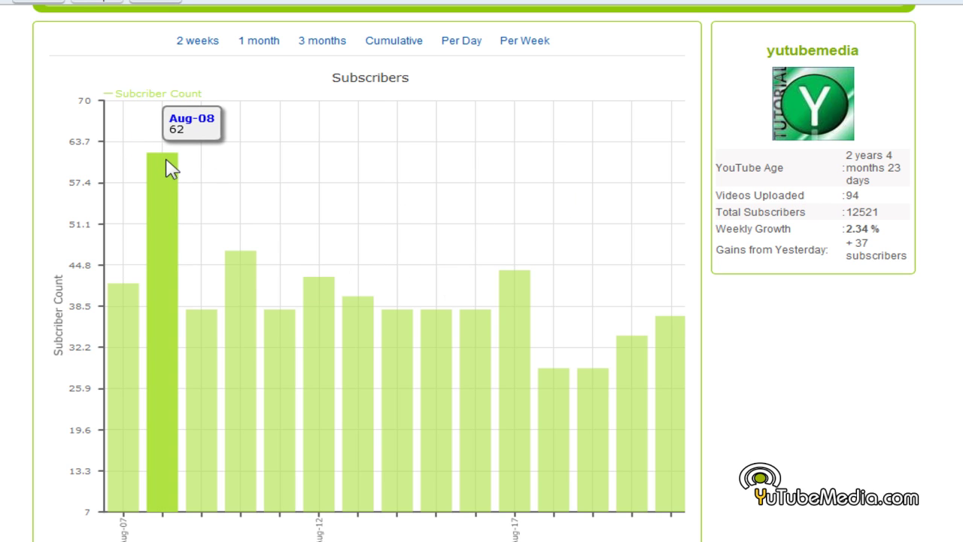
pyautogui.moveTo(563, 396)
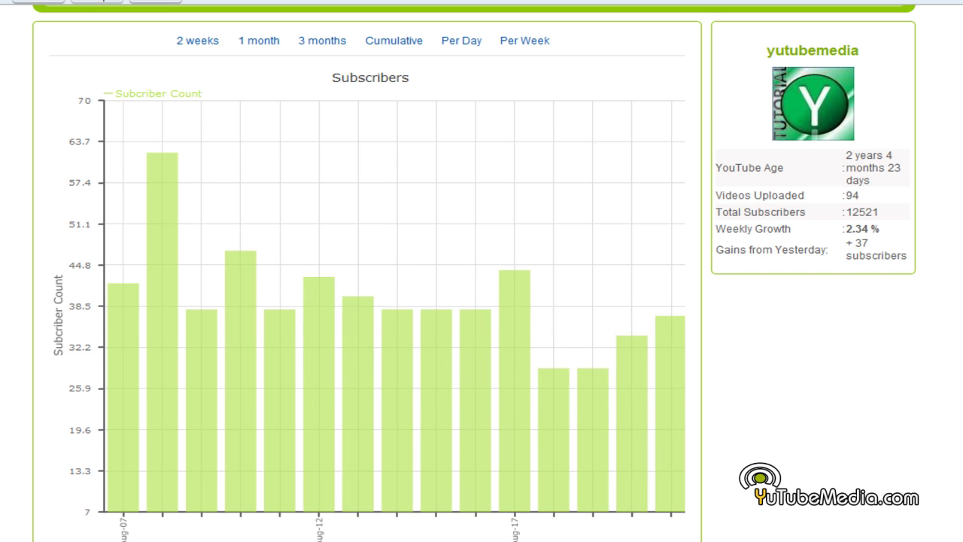
pyautogui.scroll(1, 686, 153)
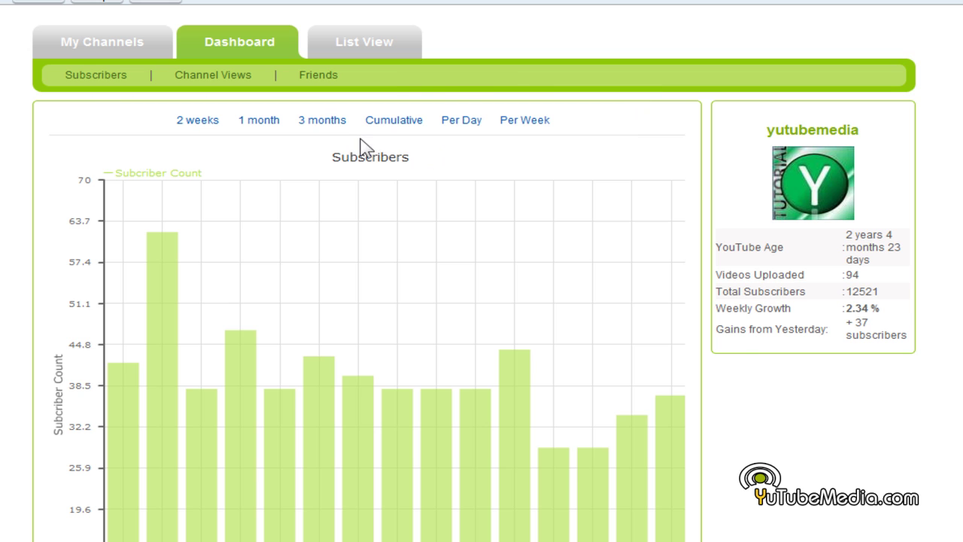
pyautogui.scroll(-3, 482, 301)
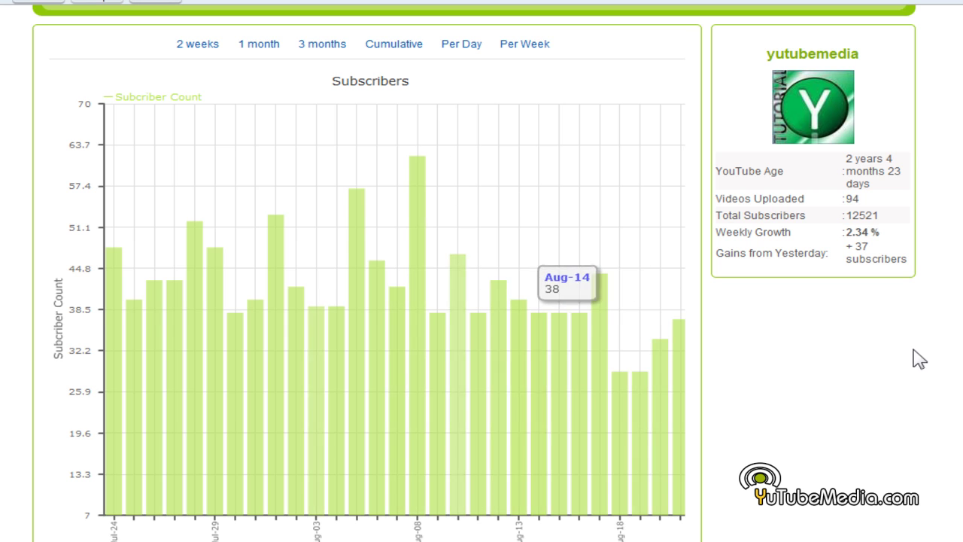
pyautogui.scroll(3, 914, 359)
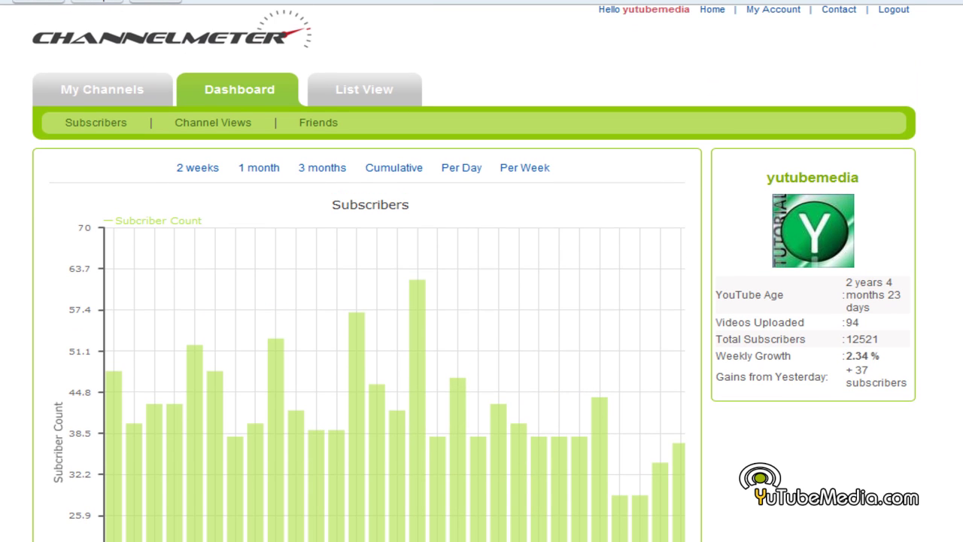
pyautogui.scroll(1, 828, 425)
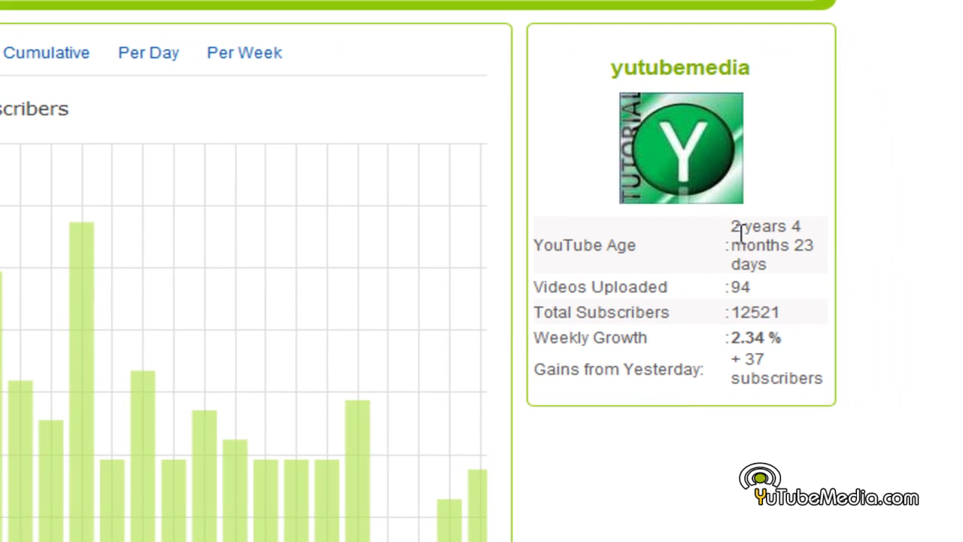
# Step: Highlight the profile stats: YouTube age, 94 videos uploaded, total subscribers and gains from yesterday
pyautogui.moveTo(740, 235); pyautogui.dragTo(793, 233)
pyautogui.click(793, 233)
pyautogui.tripleClick(741, 240)
pyautogui.click(694, 239)
pyautogui.moveTo(630, 286); pyautogui.dragTo(663, 288)
pyautogui.moveTo(724, 287); pyautogui.dragTo(767, 288)
pyautogui.click(767, 288)
pyautogui.moveTo(586, 312); pyautogui.dragTo(725, 323)
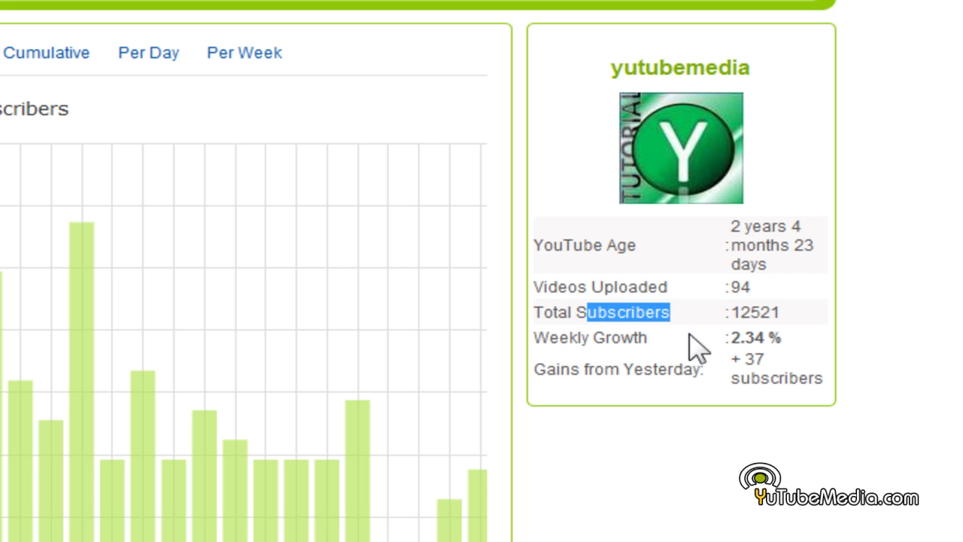
pyautogui.moveTo(580, 369); pyautogui.dragTo(813, 372)
pyautogui.click(743, 363)
pyautogui.click(822, 379)
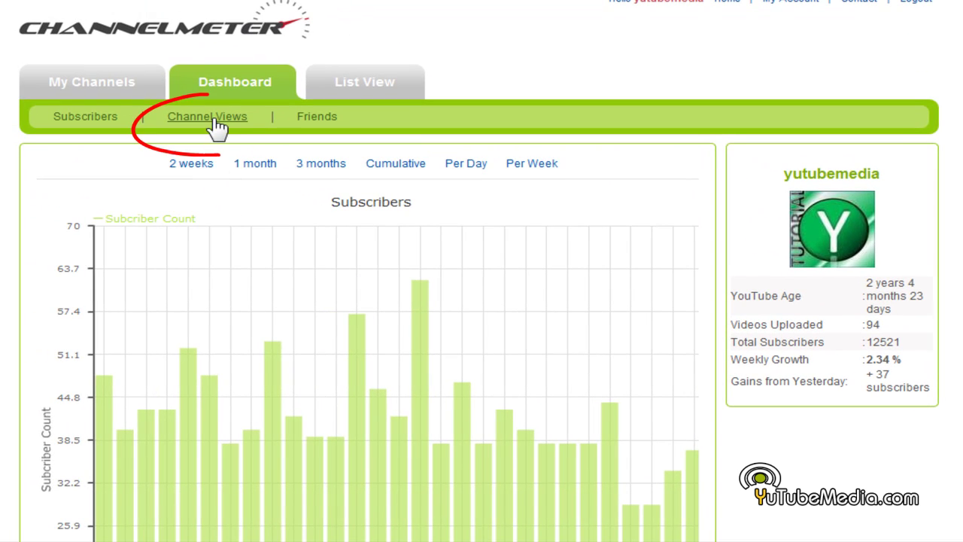
pyautogui.click(205, 121)
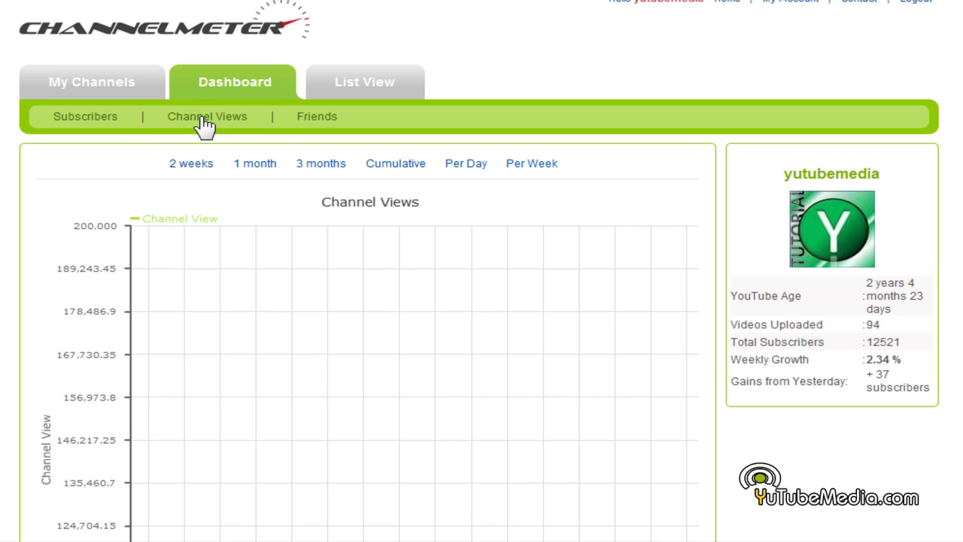
pyautogui.scroll(-2, 923, 219)
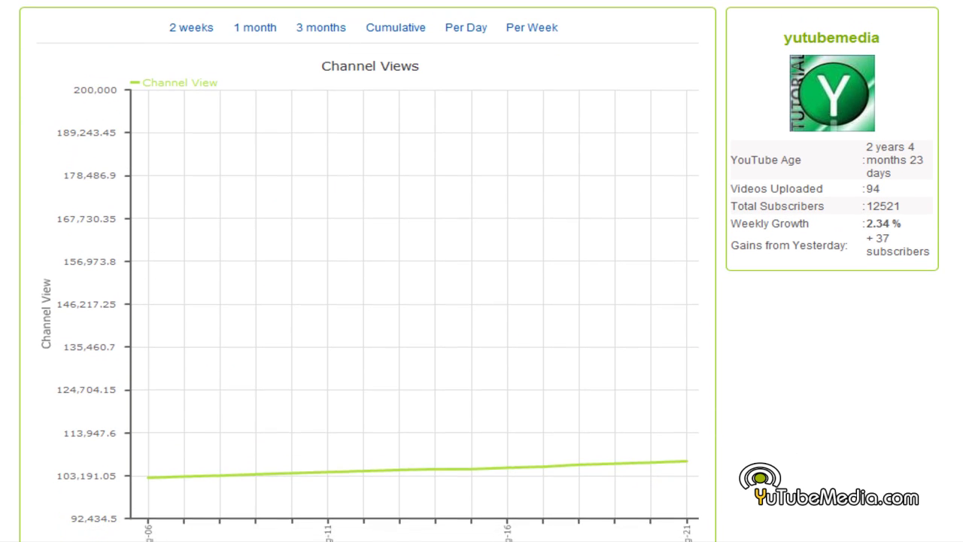
pyautogui.moveTo(155, 466)
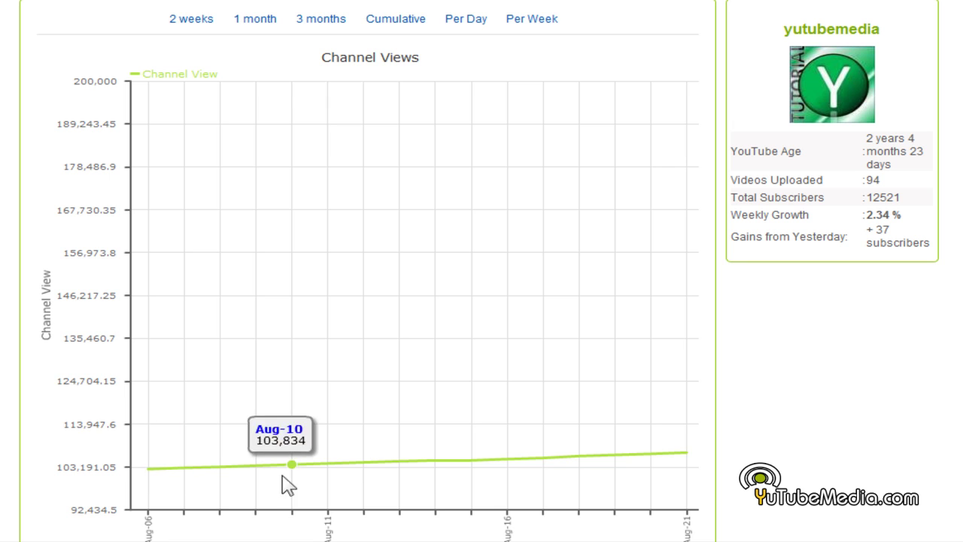
pyautogui.moveTo(690, 455)
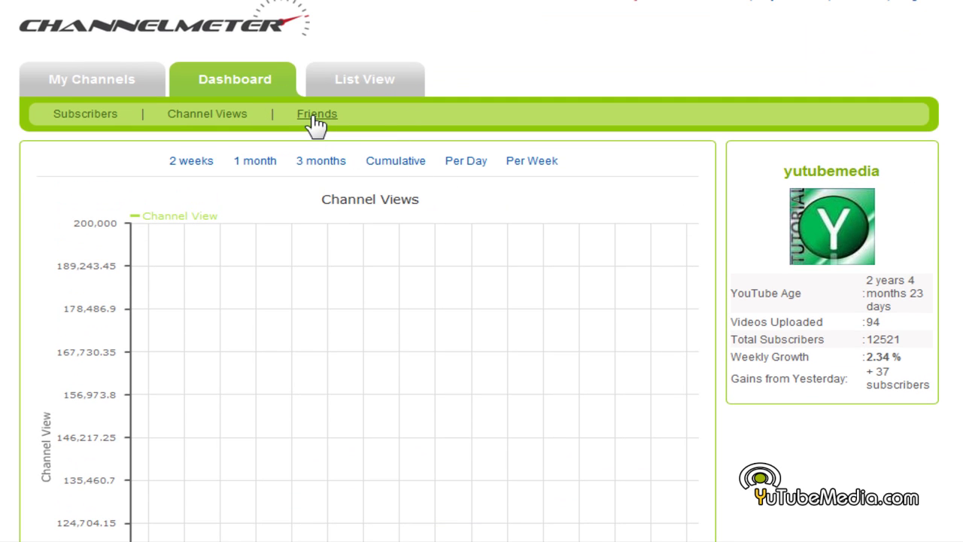
# Step: Show the Friends graph and read its values, rising from 2,598 to 2,708
pyautogui.click(316, 117)
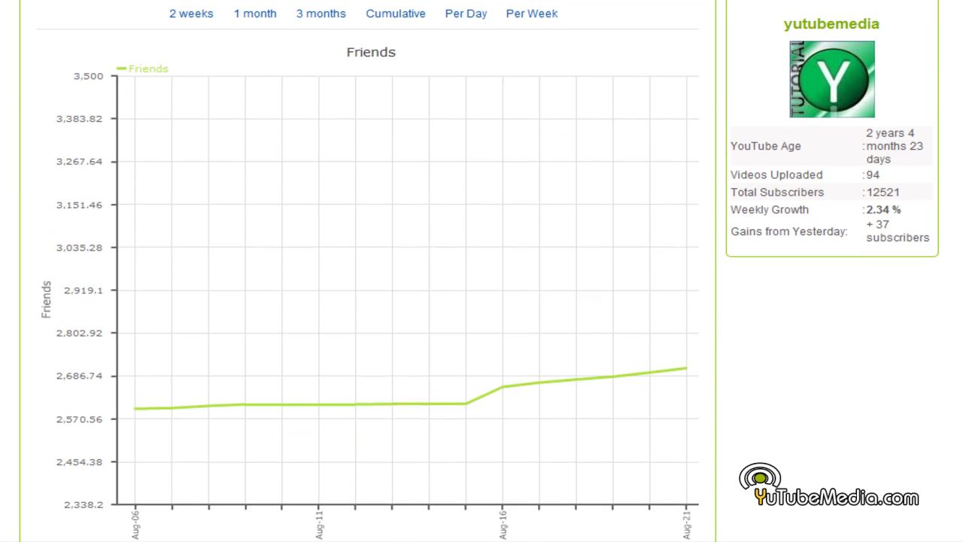
pyautogui.moveTo(693, 338)
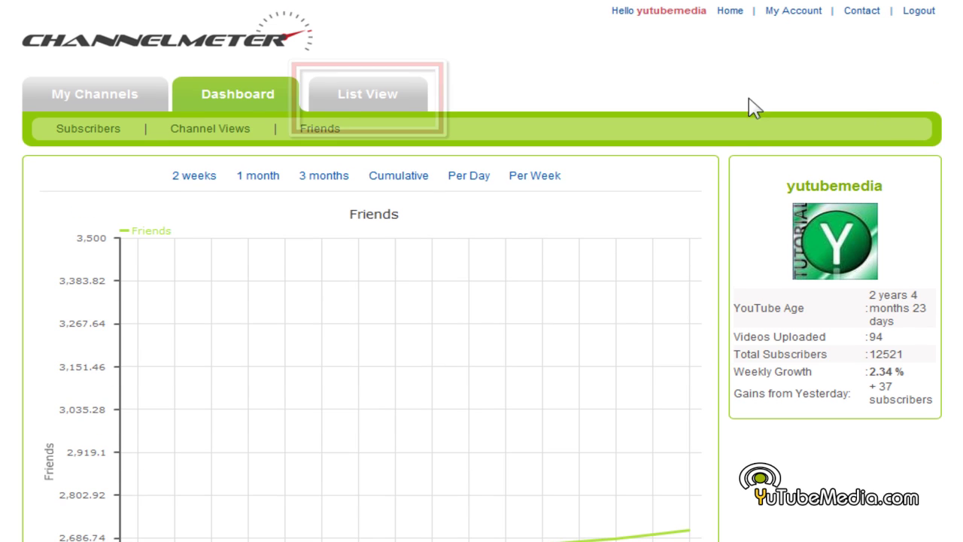
# Step: In List View, highlight the latest day's 37 new subscribers, 106821 views, 342 new views and 94 videos
pyautogui.click(355, 91)
pyautogui.scroll(-5, 482, 301)
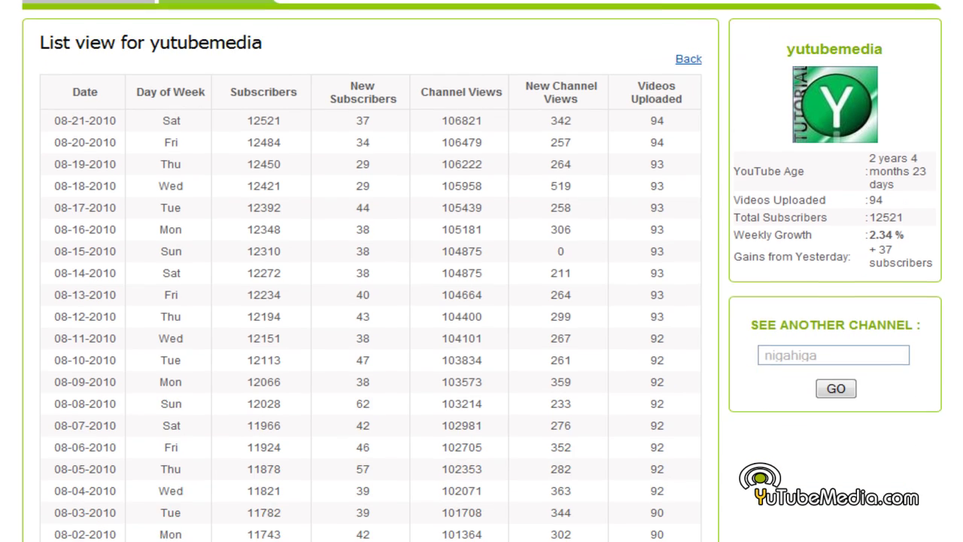
pyautogui.scroll(4, 482, 301)
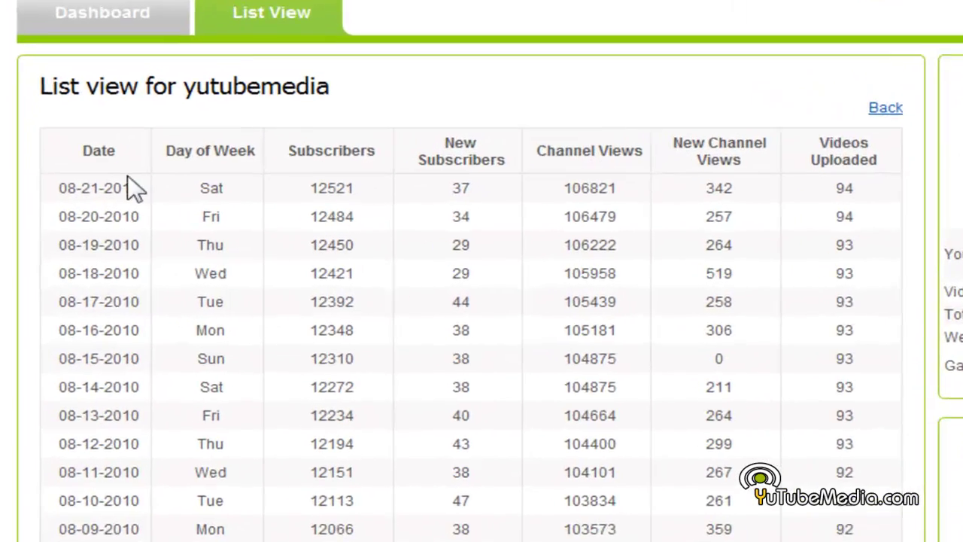
pyautogui.moveTo(106, 188); pyautogui.dragTo(129, 188)
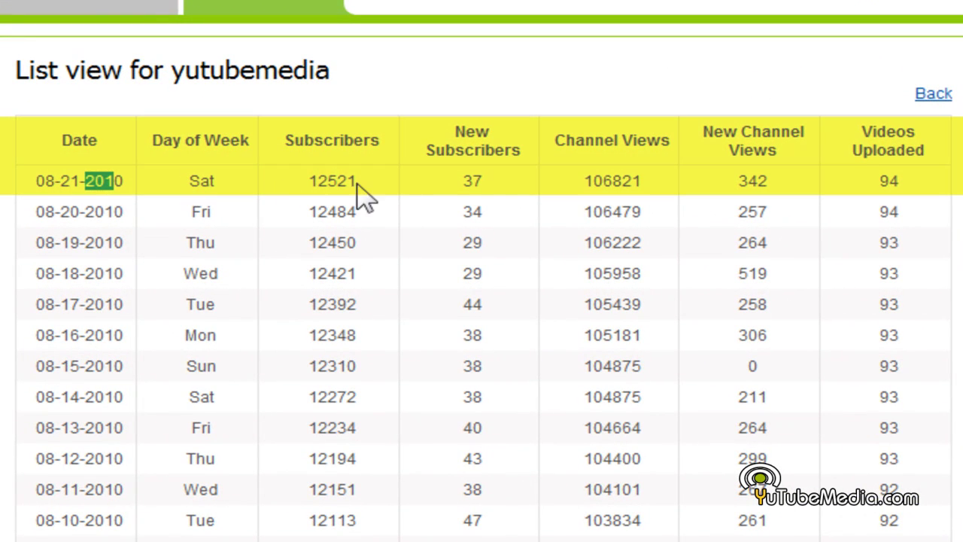
pyautogui.doubleClick(470, 185)
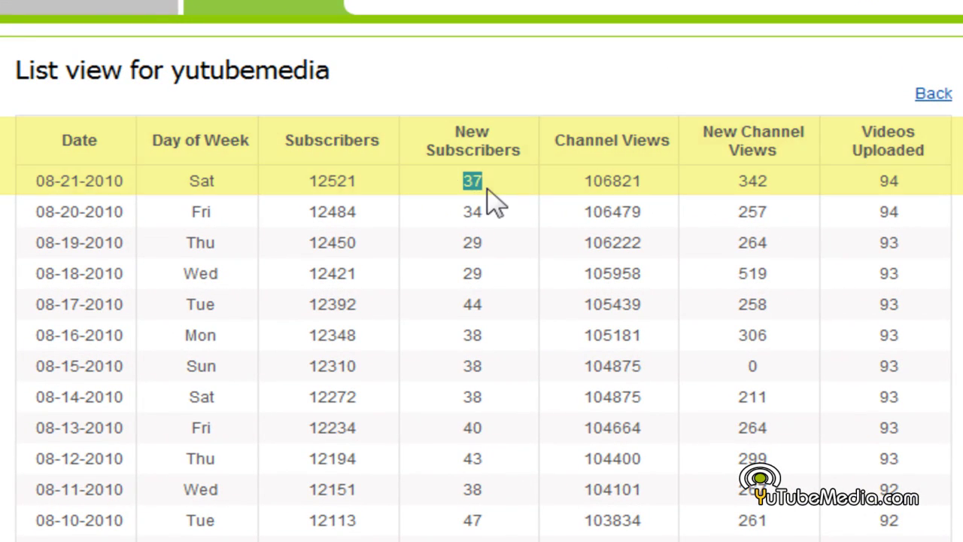
pyautogui.click(490, 188)
pyautogui.doubleClick(444, 184)
pyautogui.click(491, 207)
pyautogui.doubleClick(485, 183)
pyautogui.moveTo(576, 186); pyautogui.dragTo(645, 192)
pyautogui.click(650, 202)
pyautogui.moveTo(737, 181); pyautogui.dragTo(789, 189)
pyautogui.click(780, 189)
pyautogui.moveTo(877, 180); pyautogui.dragTo(899, 179)
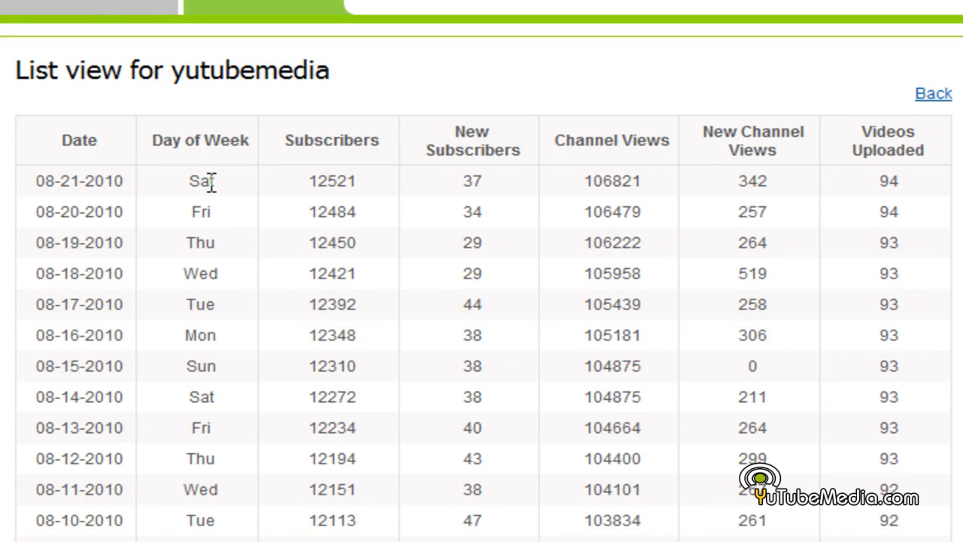
# Step: Compare with the previous day's 34 new subscribers and 257 new views, then return to My Channels
pyautogui.moveTo(459, 182); pyautogui.dragTo(499, 193)
pyautogui.click(503, 195)
pyautogui.moveTo(399, 223); pyautogui.dragTo(537, 217)
pyautogui.click(538, 217)
pyautogui.moveTo(716, 219); pyautogui.dragTo(790, 221)
pyautogui.click(790, 221)
pyautogui.scroll(-1, 790, 222)
pyautogui.scroll(-6, 482, 301)
pyautogui.scroll(7, 481, 301)
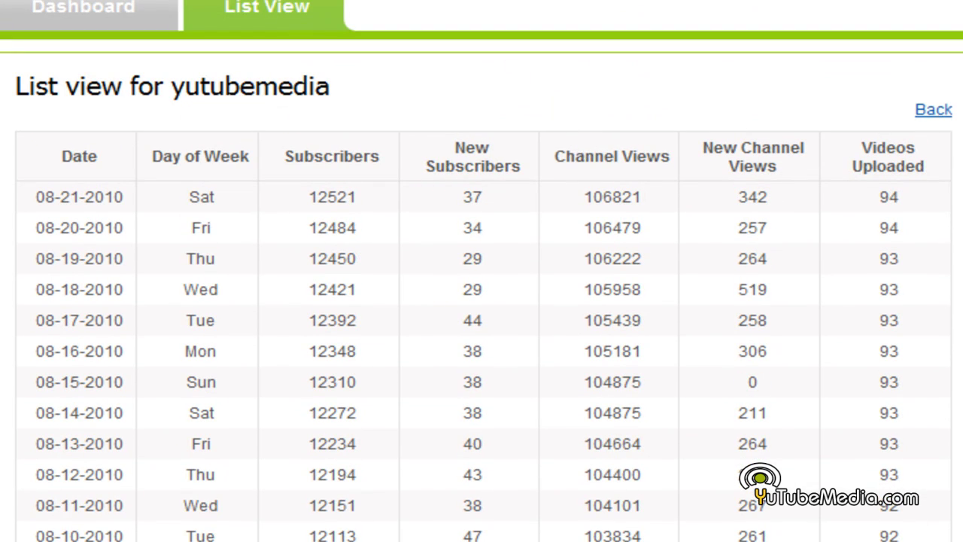
pyautogui.scroll(1, 609, 150)
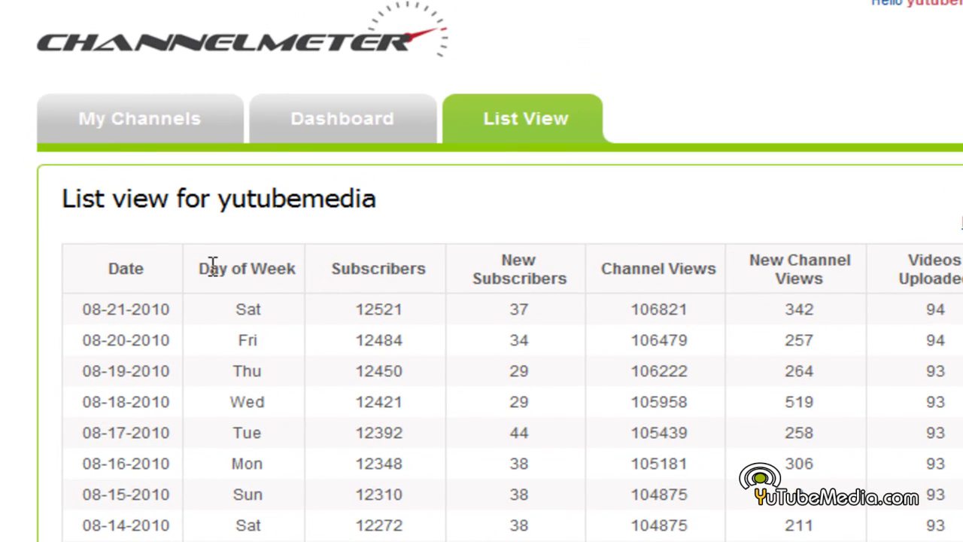
pyautogui.click(132, 134)
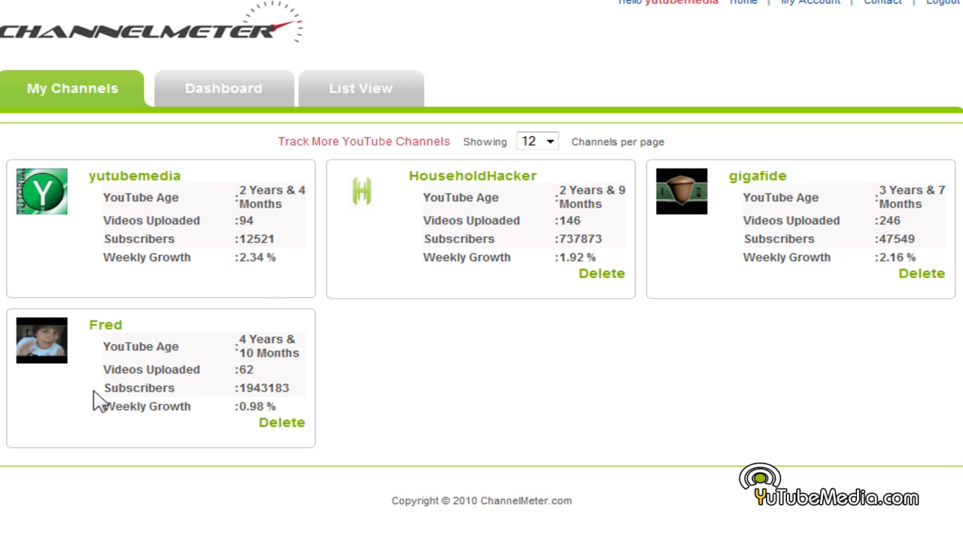
pyautogui.moveTo(239, 340); pyautogui.dragTo(294, 343)
pyautogui.click(294, 343)
pyautogui.scroll(-4, 564, 344)
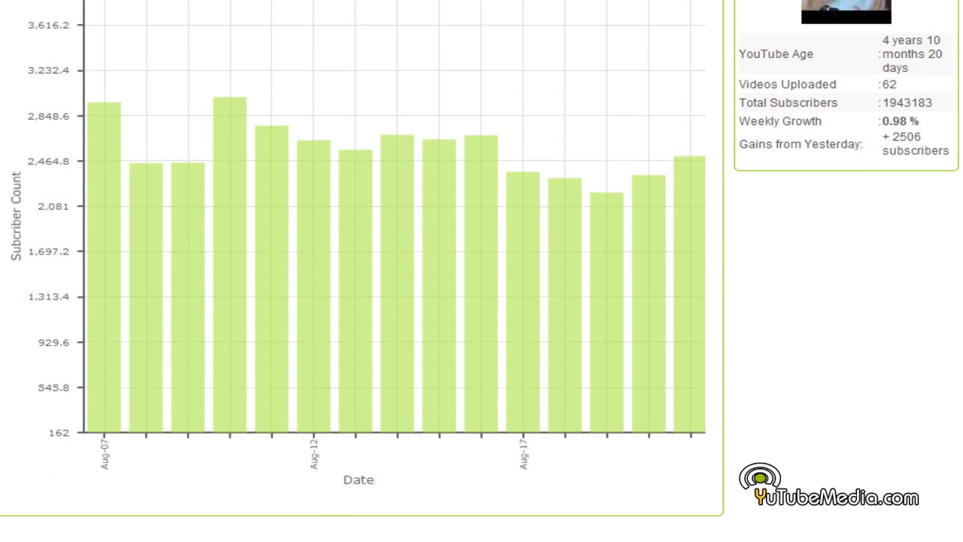
pyautogui.scroll(3, 538, 383)
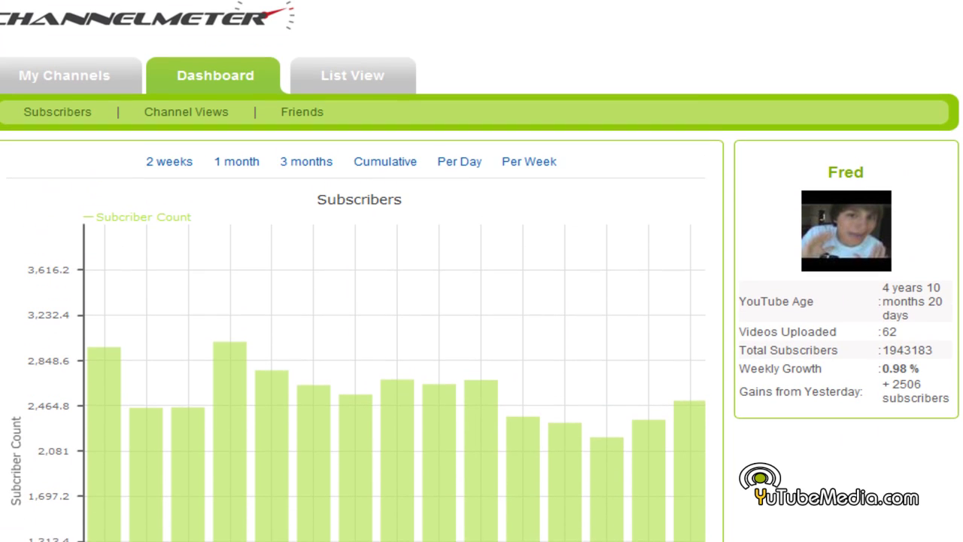
pyautogui.click(70, 96)
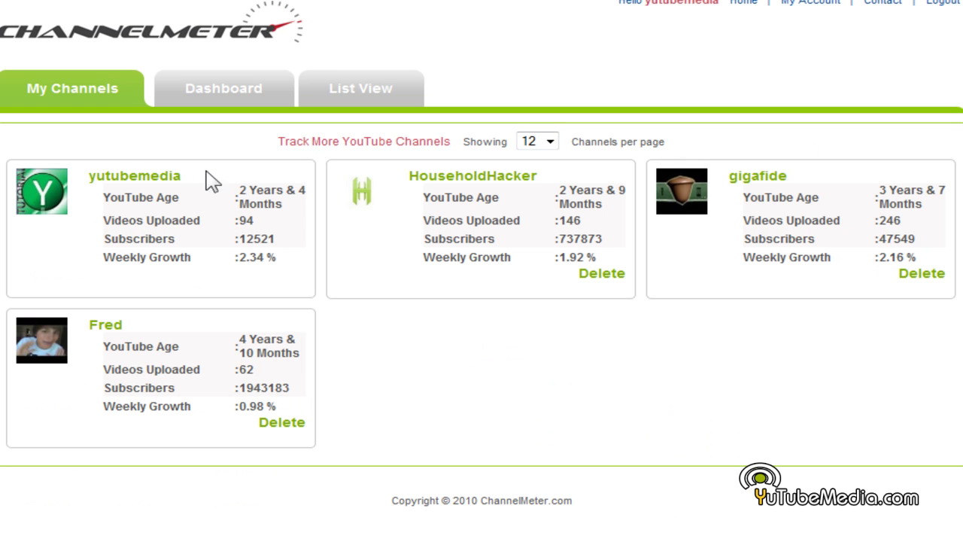
# Step: Submit shaycarl in the Channel 1 field of the Track More YouTube Channels form
pyautogui.click(316, 143)
pyautogui.click(268, 172)
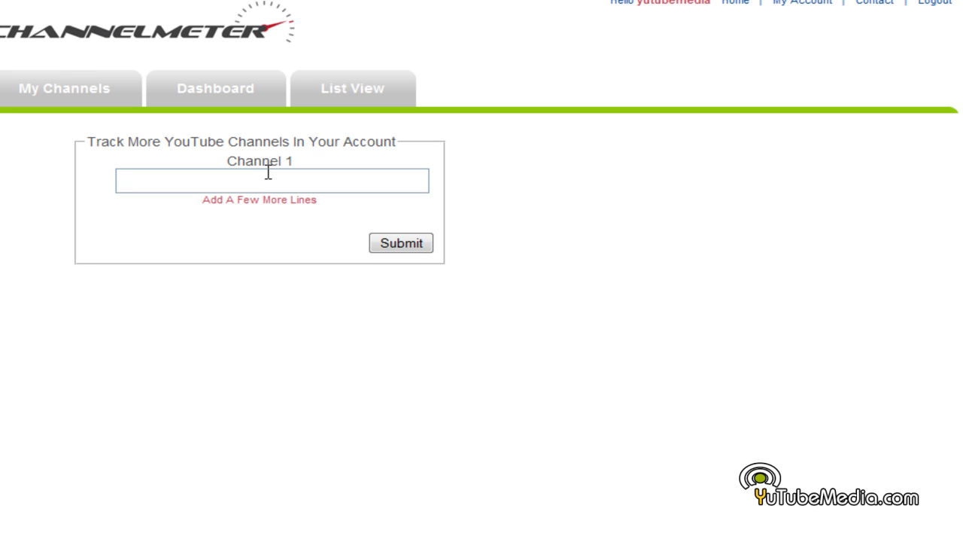
pyautogui.write('shaycarl')
pyautogui.click(384, 249)
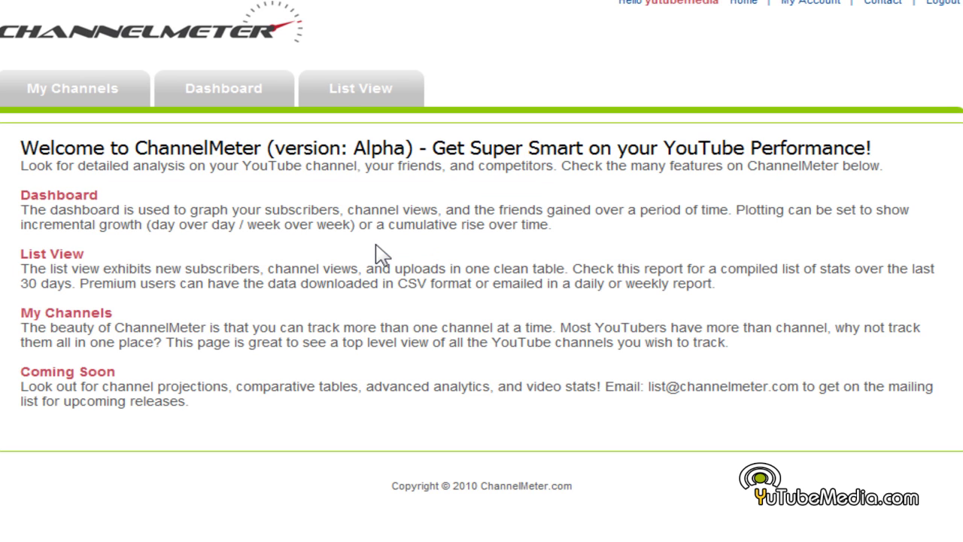
# Step: In My Channels, highlight shaycarl's stats: 204 videos, 738698 subscribers and weekly growth
pyautogui.click(79, 104)
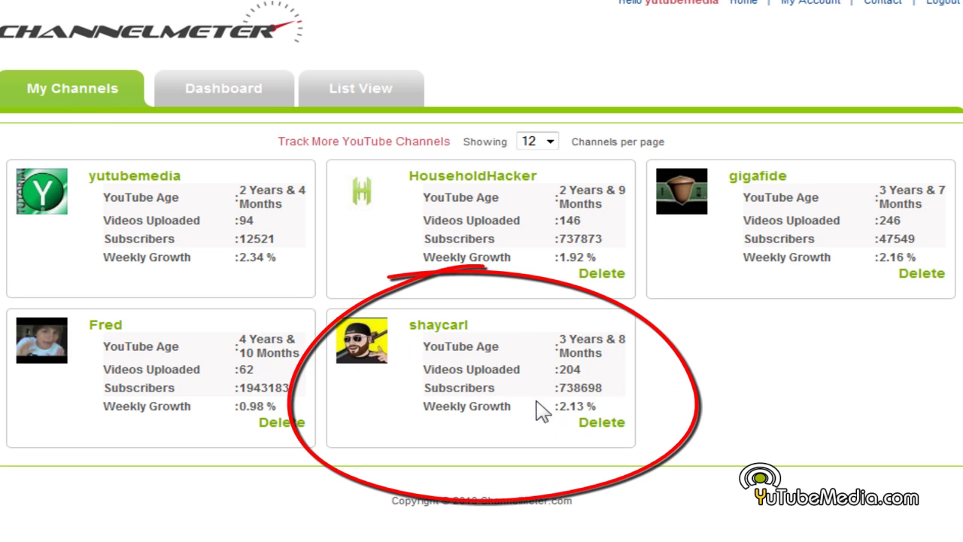
pyautogui.moveTo(559, 408); pyautogui.dragTo(563, 340)
pyautogui.click(564, 347)
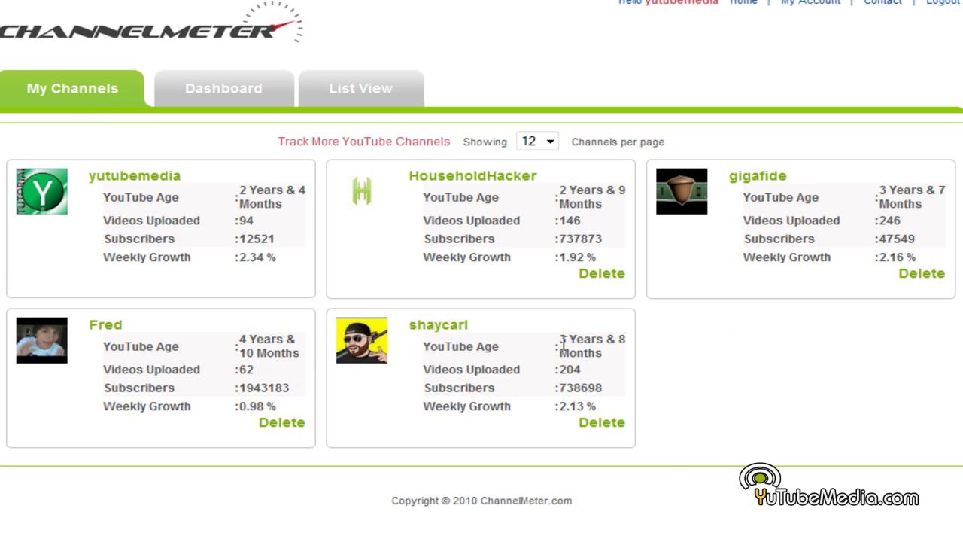
pyautogui.moveTo(558, 407); pyautogui.dragTo(565, 341)
pyautogui.click(570, 341)
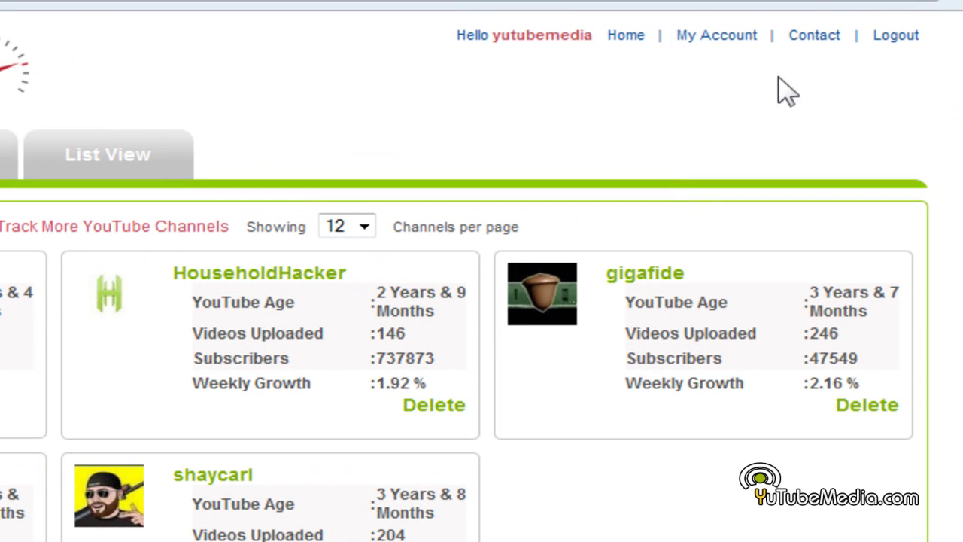
# Step: Open My Account, showing Edit Preferences, Edit Subscription, Add Profiles, Change Password and Change Email
pyautogui.click(716, 37)
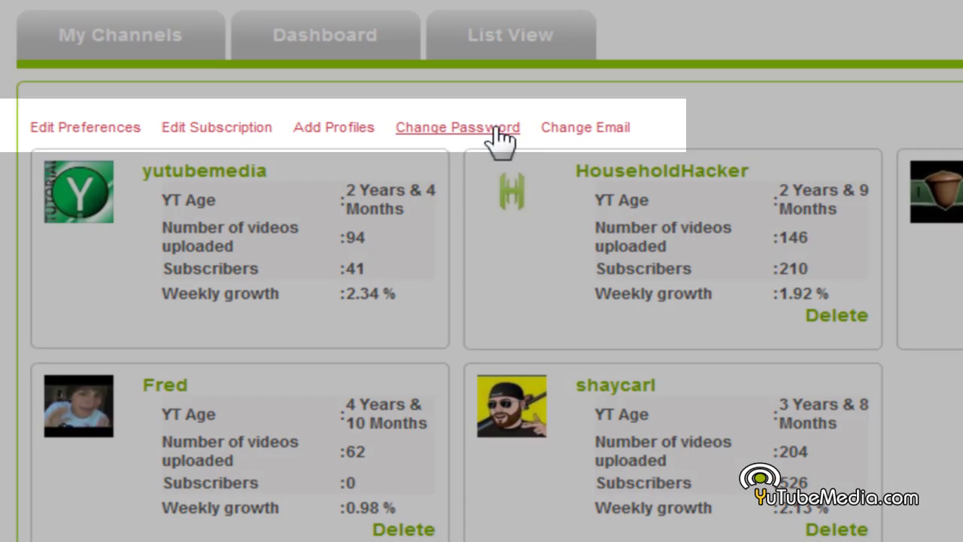